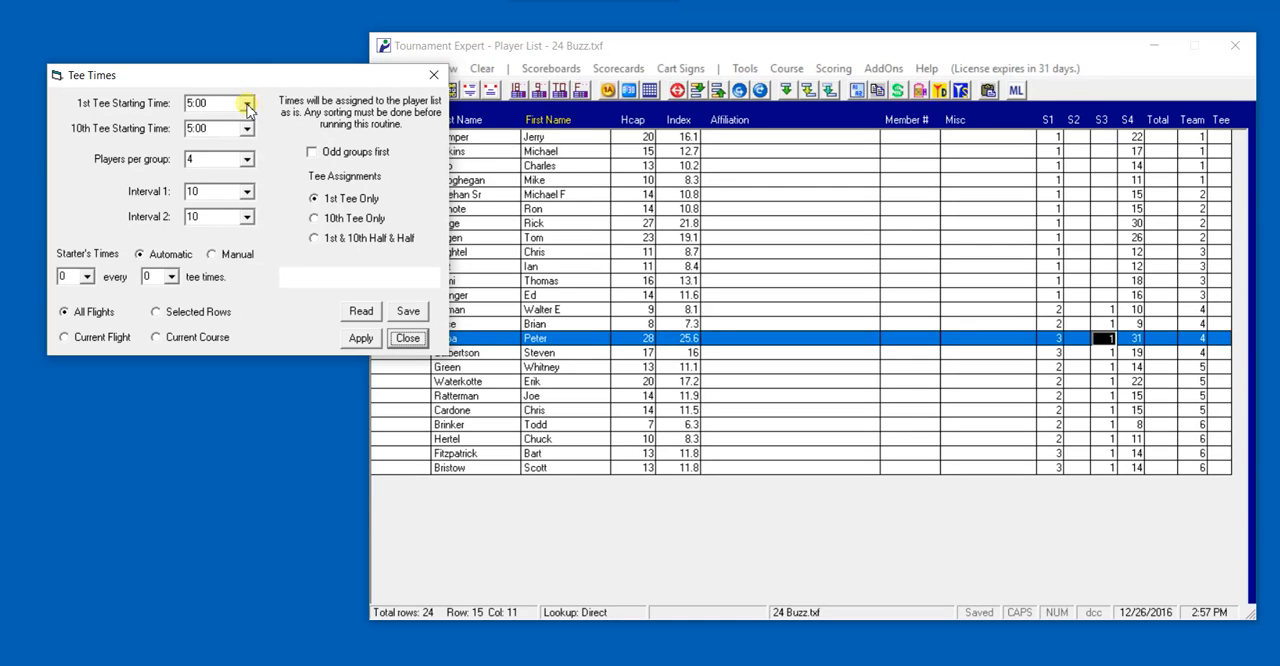
Set both the 1st and 10th tee starting times to 10:00
click(246, 103)
drag(250, 183, 252, 152)
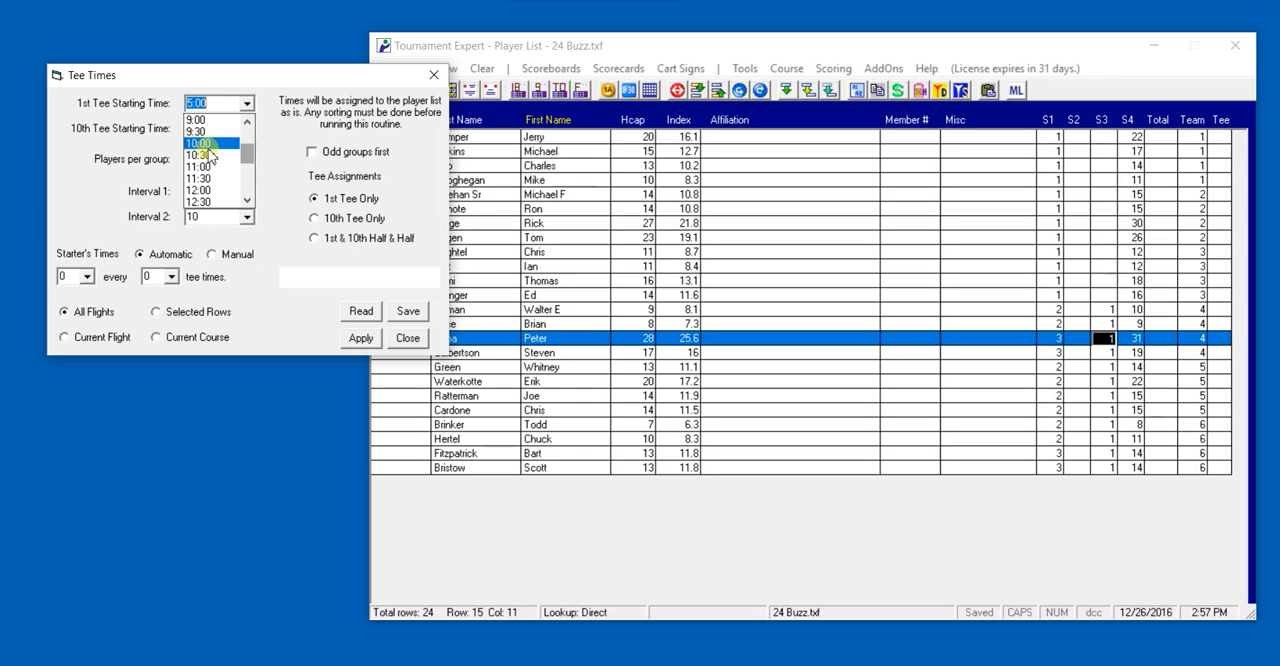
click(207, 145)
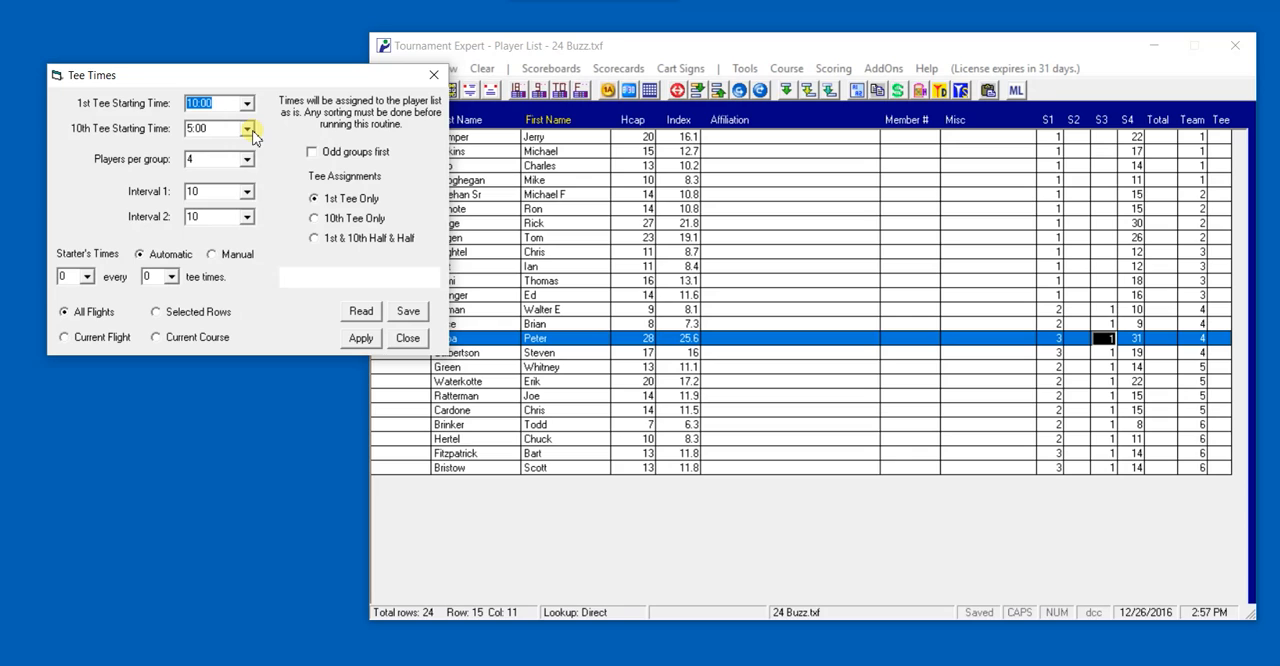
click(250, 131)
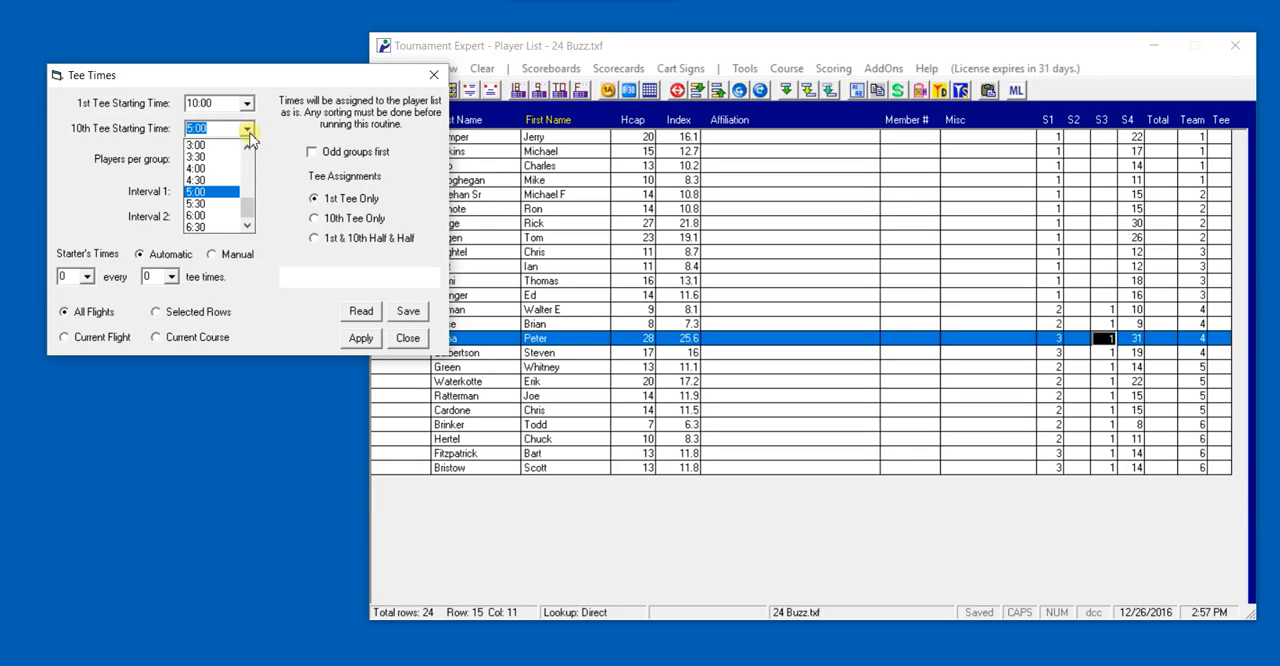
drag(248, 212, 251, 179)
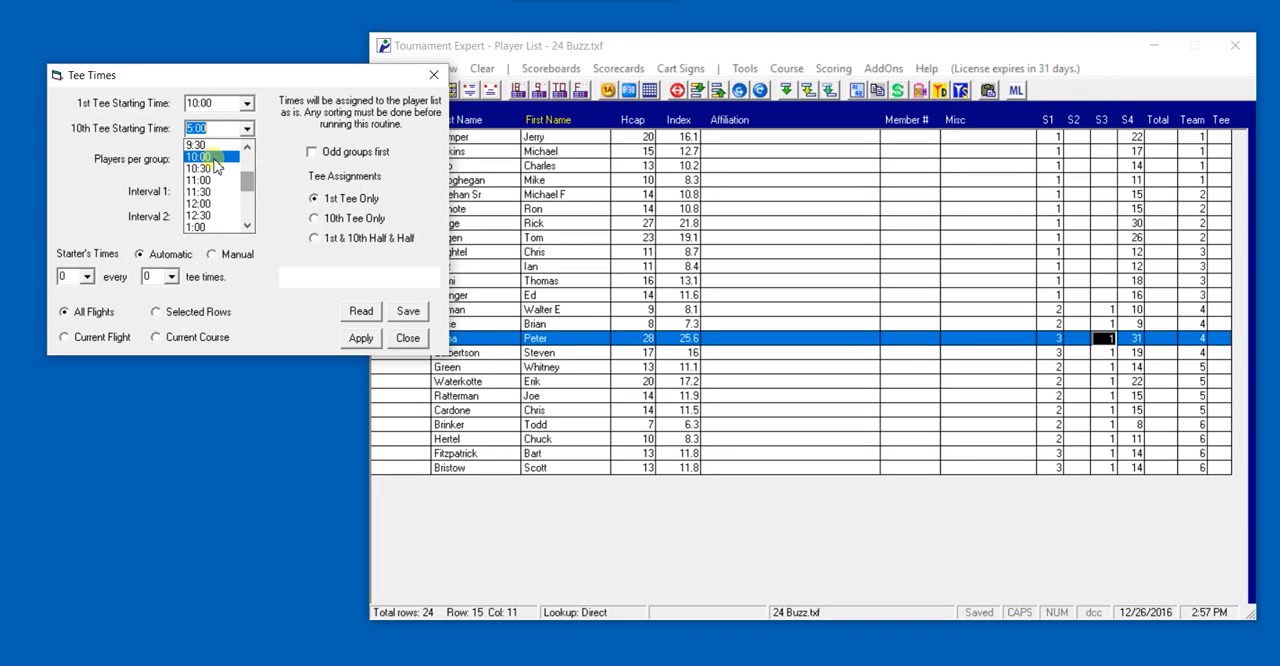
click(214, 158)
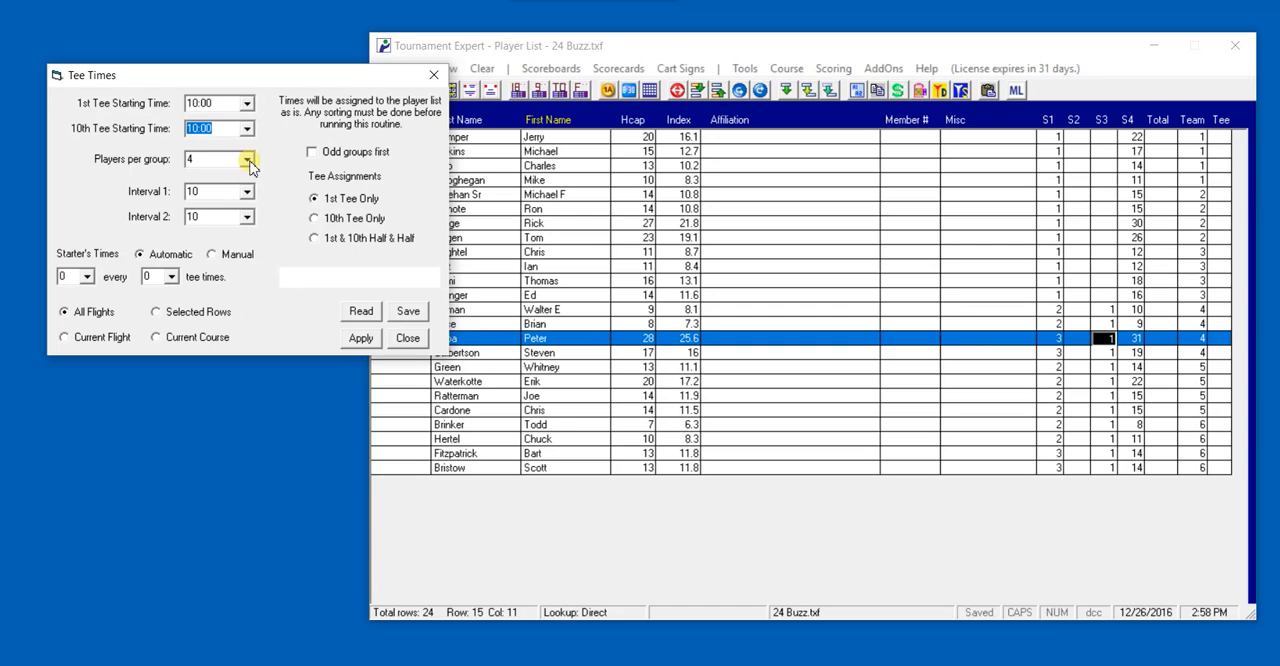
Set players per group to 4 and choose 10 for both Interval 1 and Interval 2
click(247, 160)
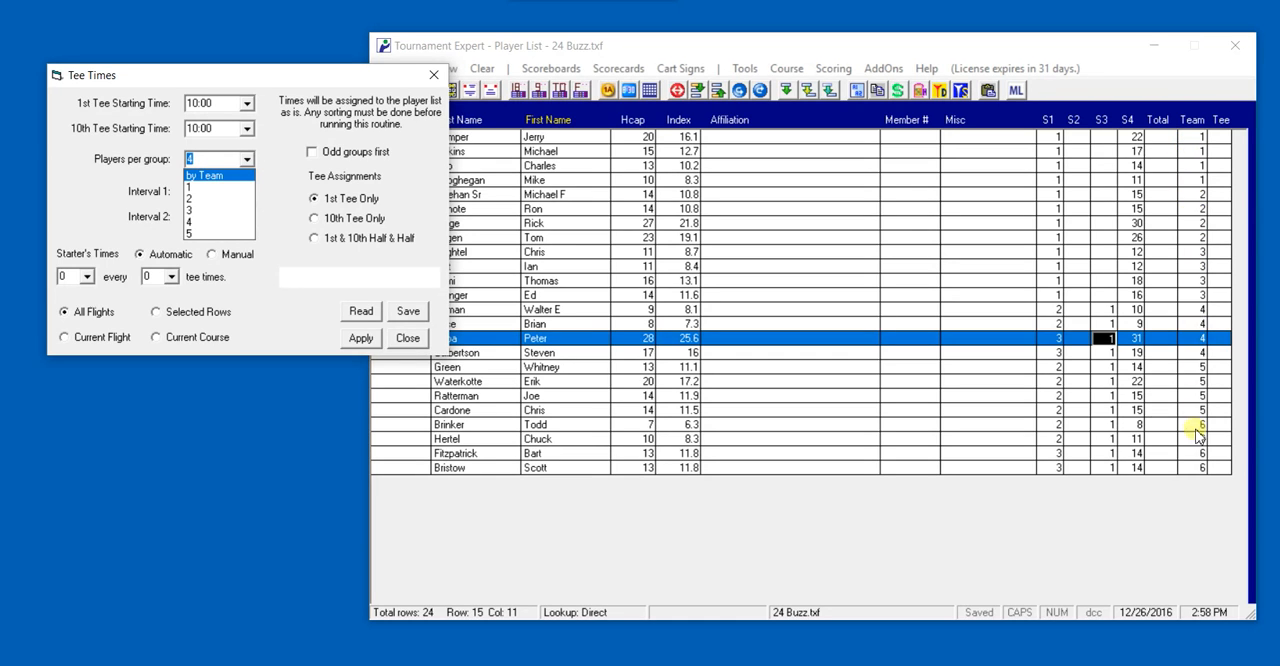
click(193, 222)
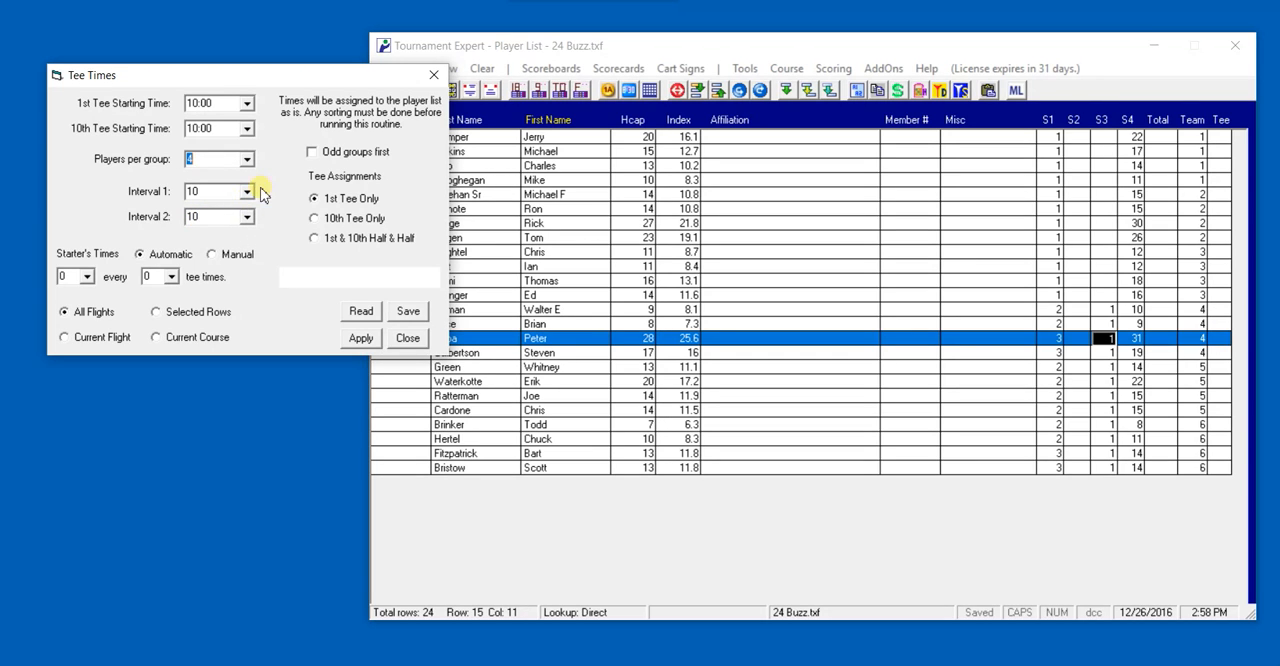
click(247, 193)
click(247, 209)
click(247, 209)
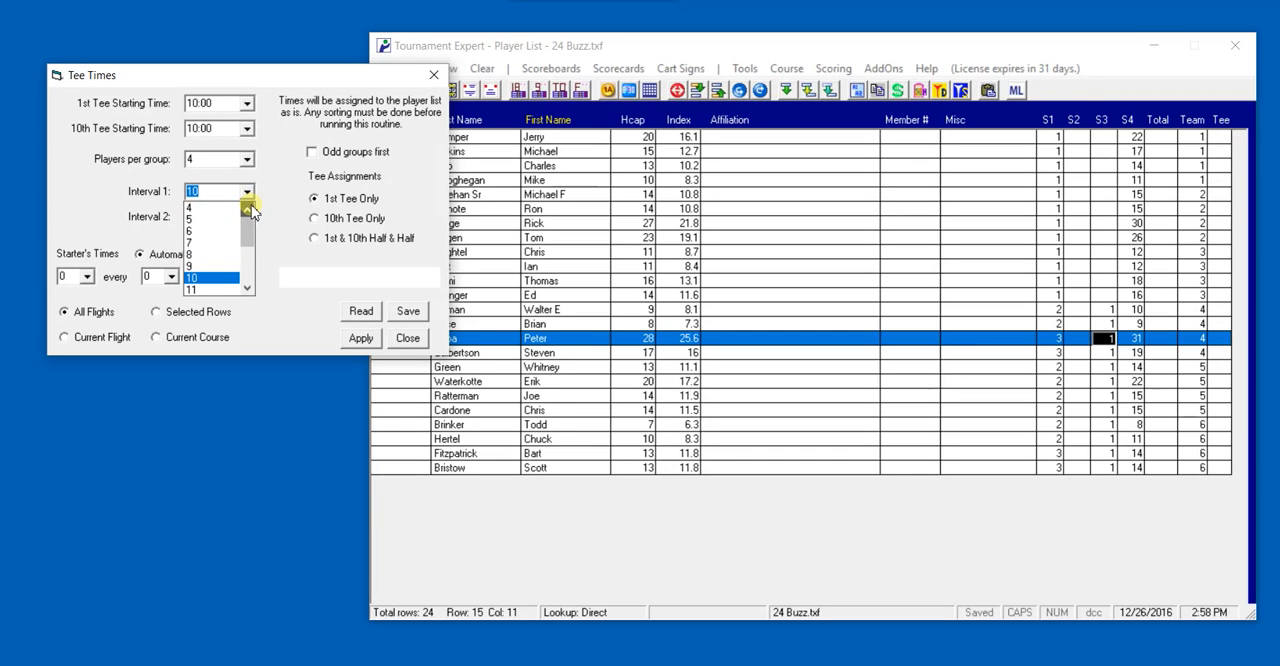
click(202, 279)
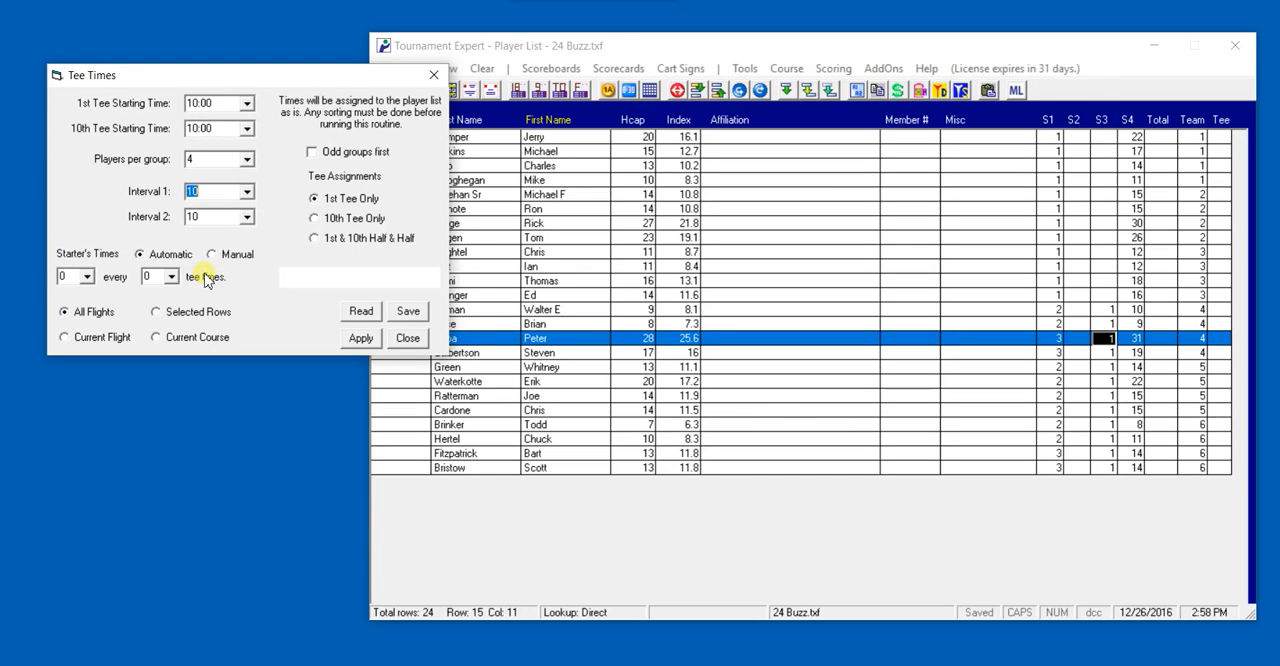
click(247, 218)
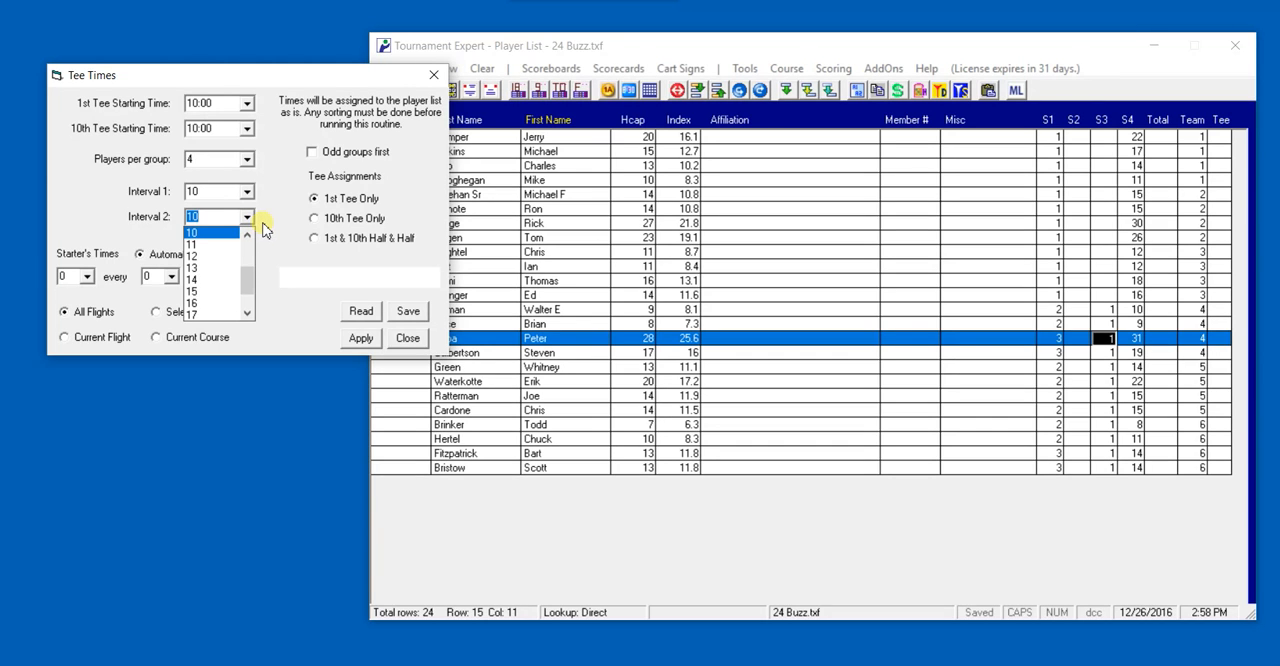
click(249, 221)
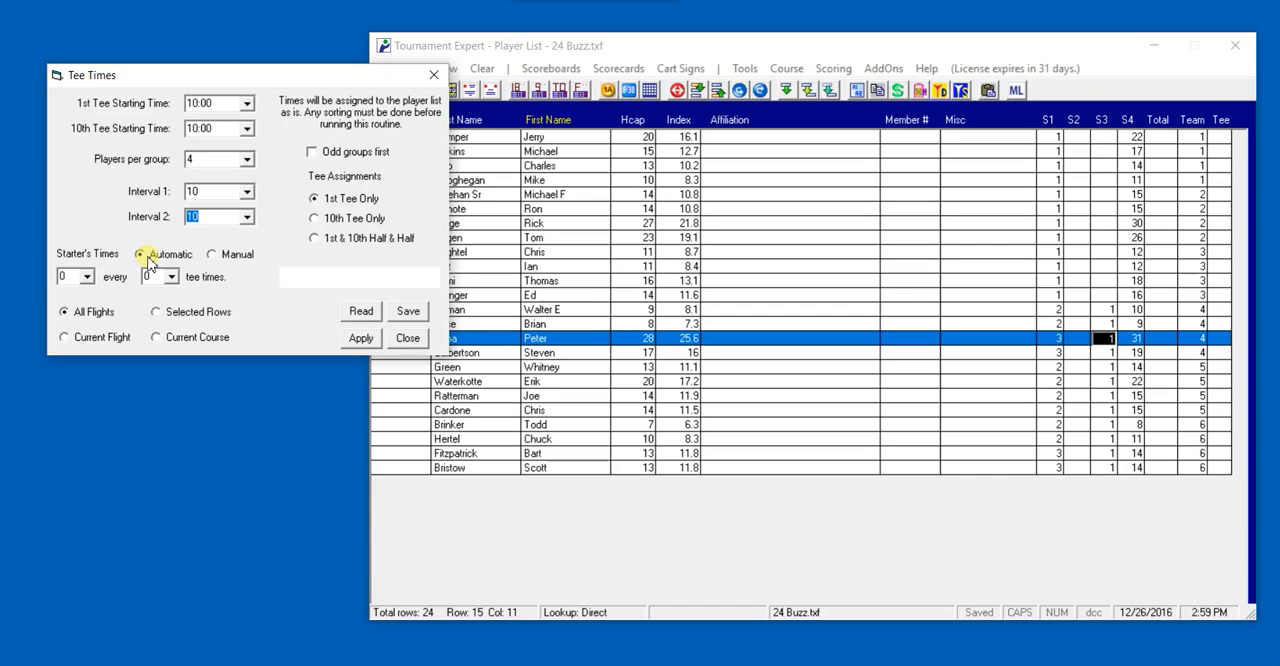
Review the available choices for the number and frequency of automatic starter's times
click(88, 277)
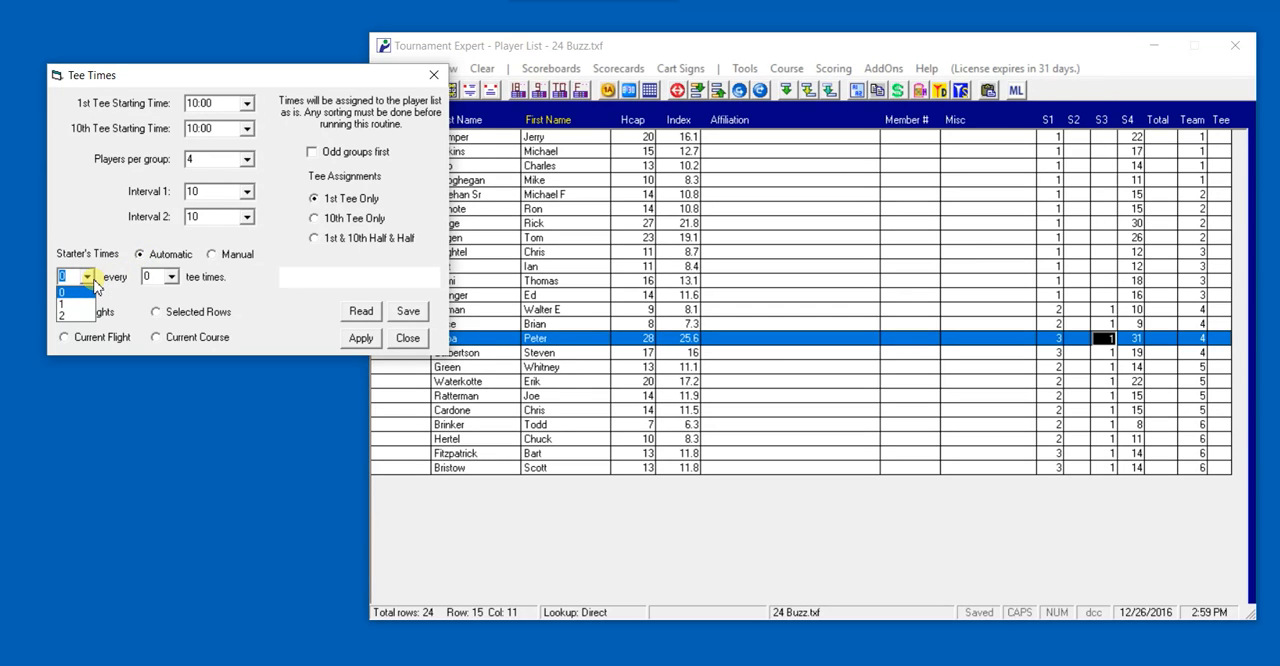
click(95, 287)
click(172, 278)
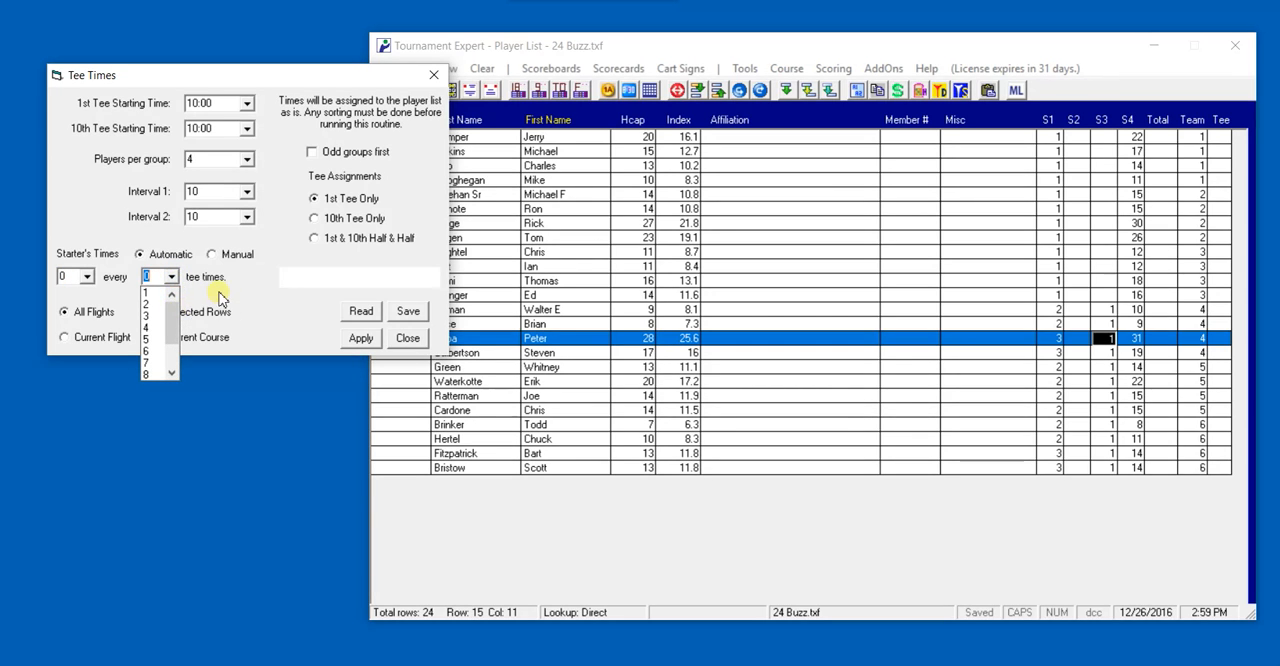
click(220, 298)
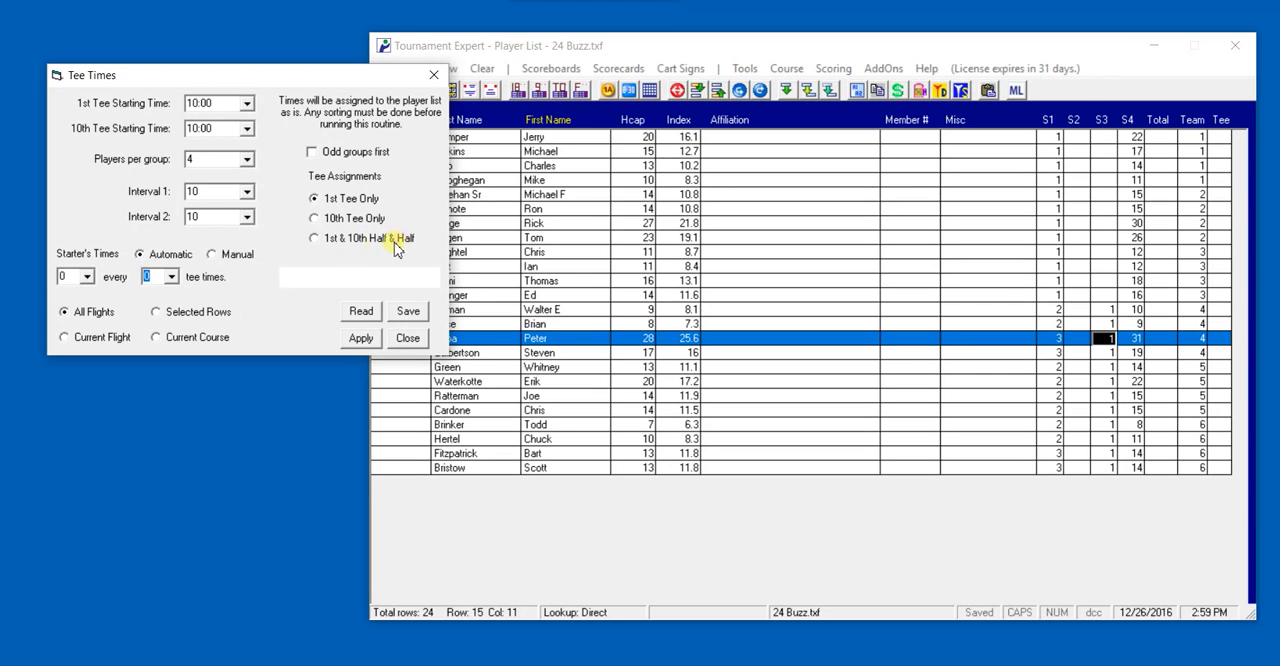
Move the Tee Times dialog and the player list window apart to uncover the list's columns
drag(251, 82, 228, 52)
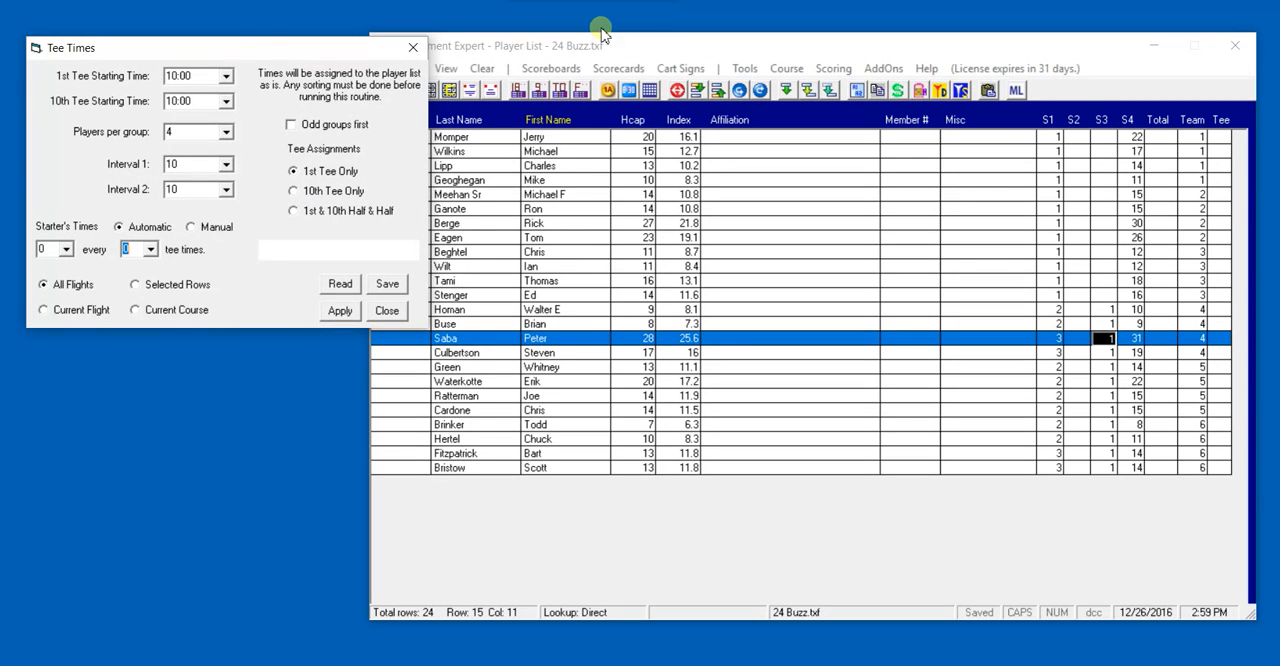
drag(646, 49, 671, 49)
drag(317, 49, 307, 45)
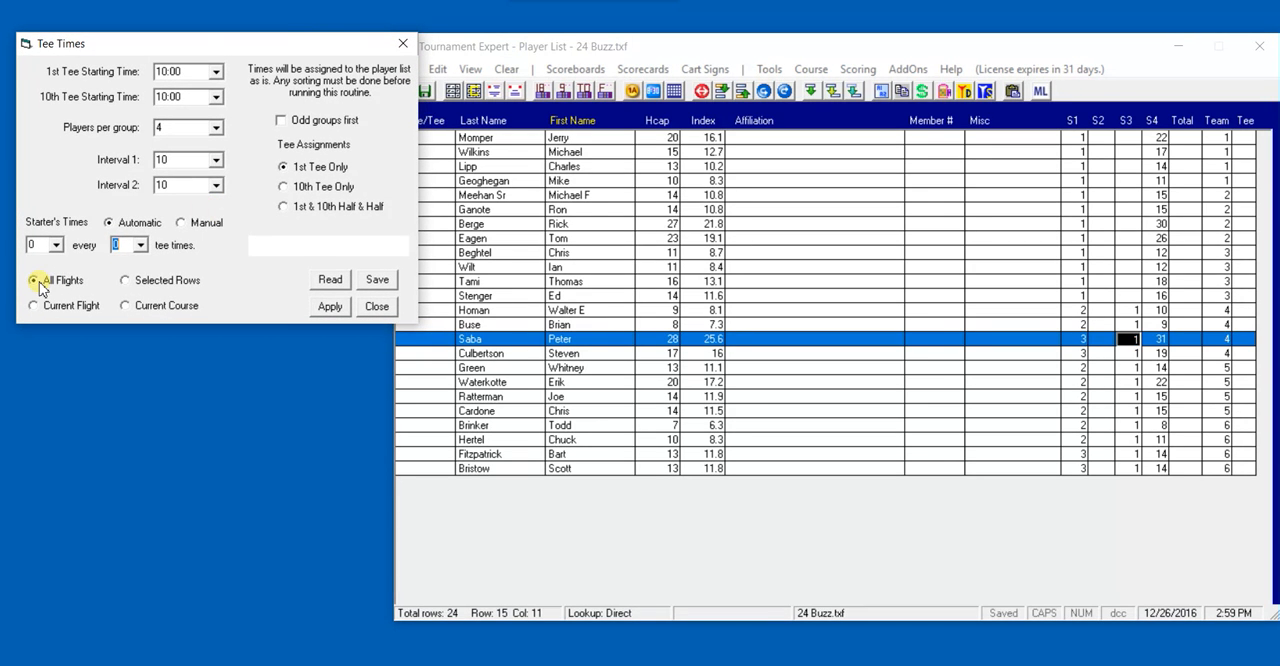
Apply tee times to all flights with 1st Tee Only, and reapply them with 10th Tee Only
click(329, 308)
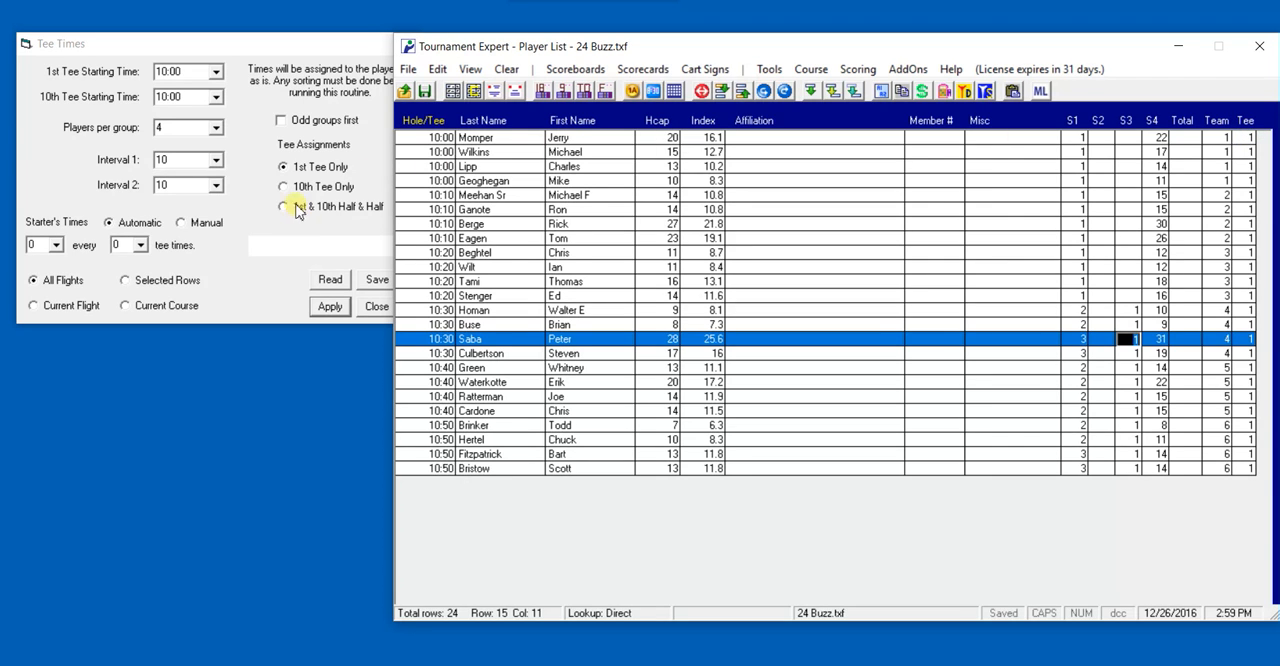
click(283, 190)
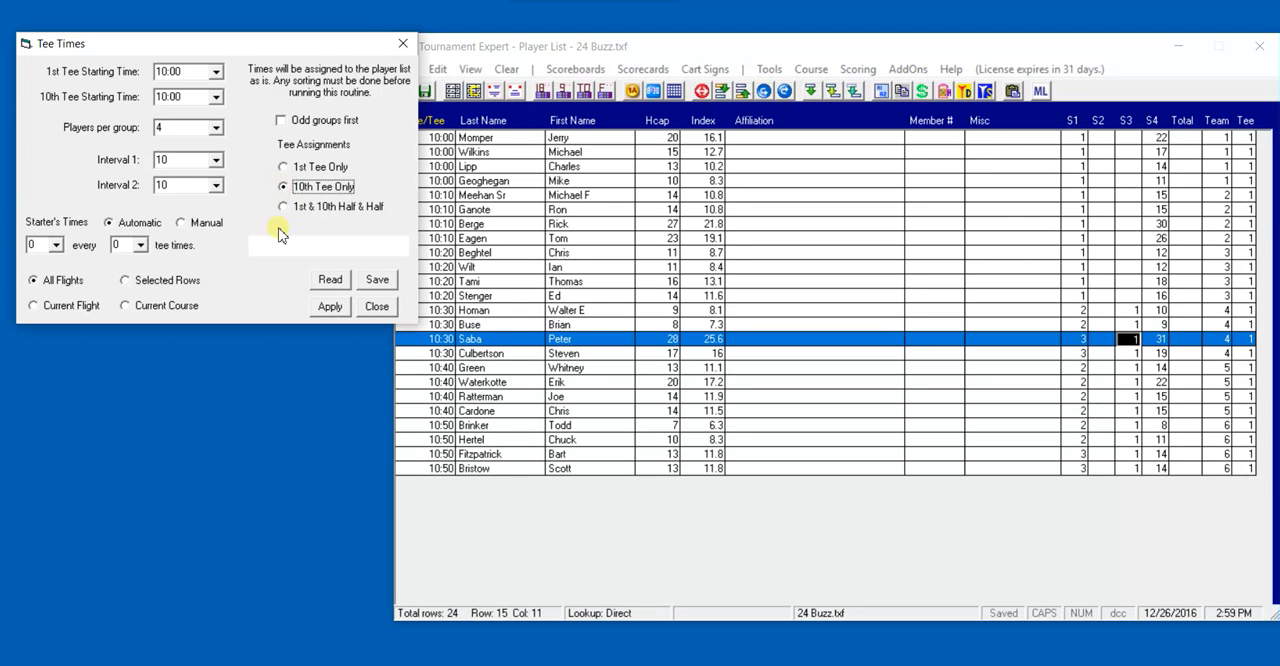
click(336, 313)
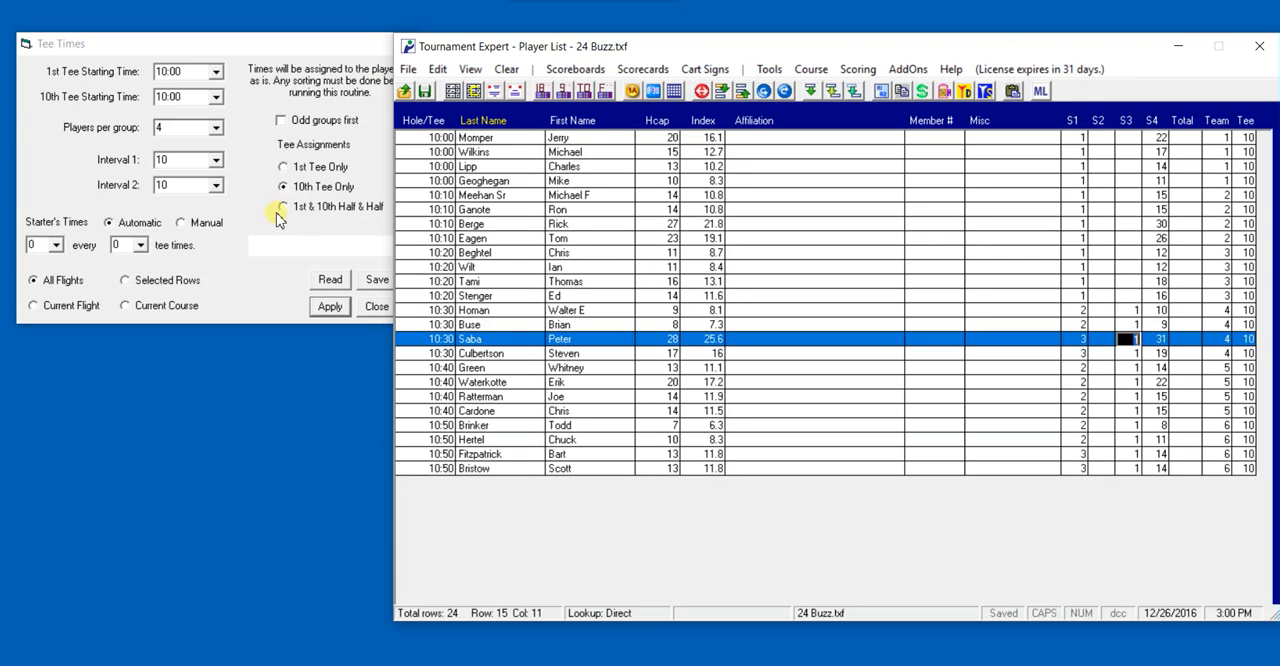
Split all flights half and half between the 1st and 10th tees, with the 10th tee starting at 11:00, and apply
click(284, 208)
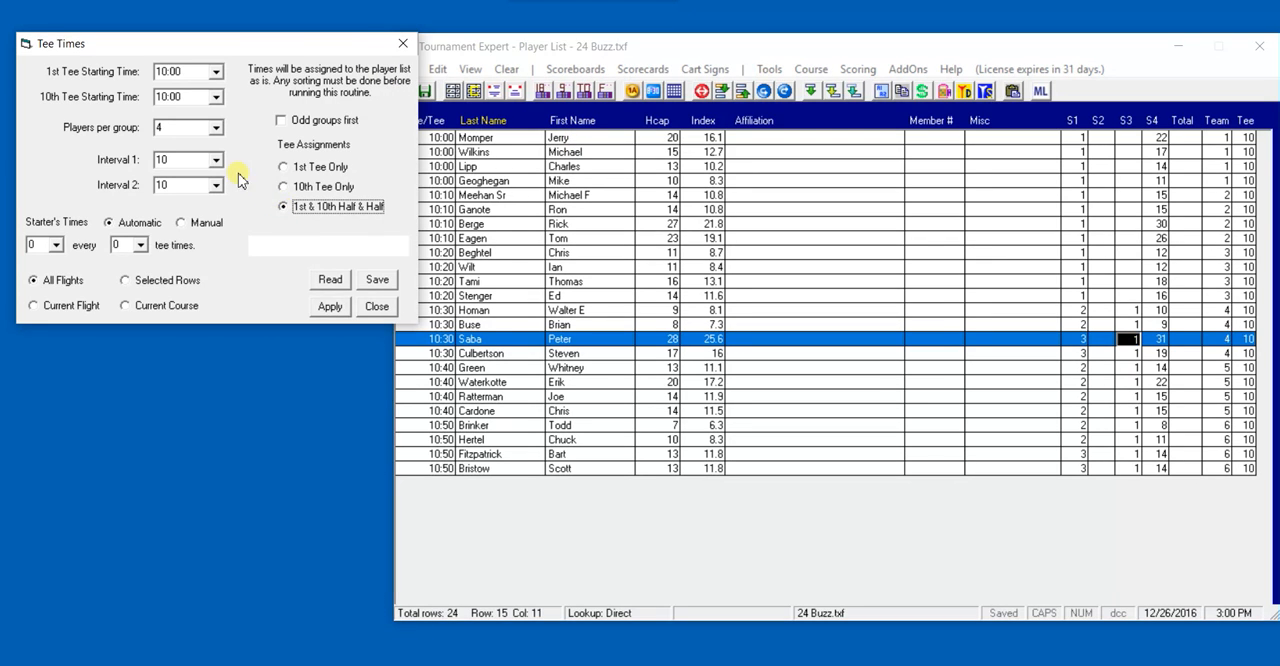
click(217, 99)
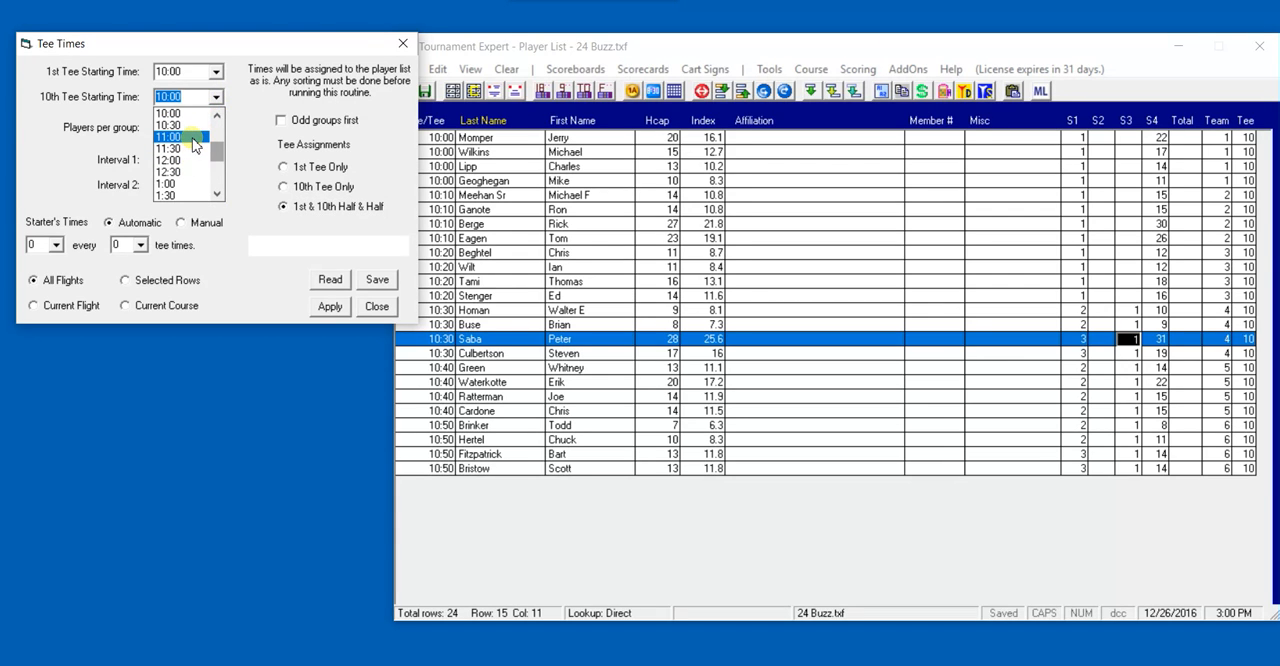
click(197, 138)
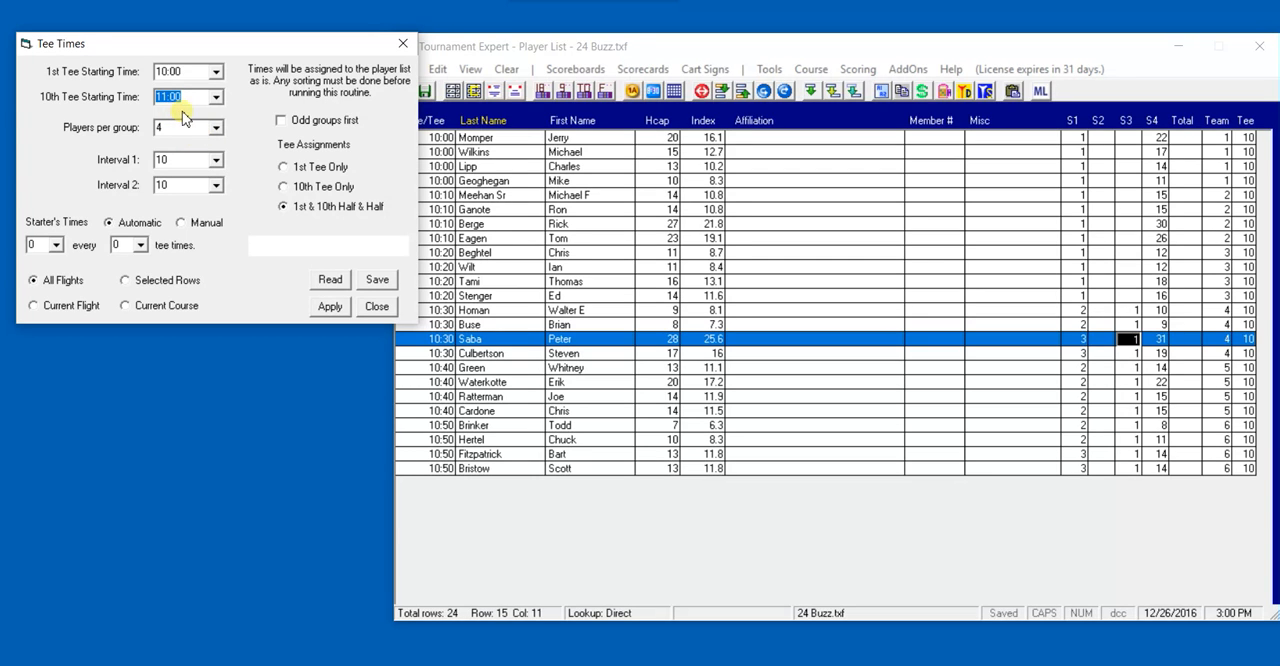
click(329, 308)
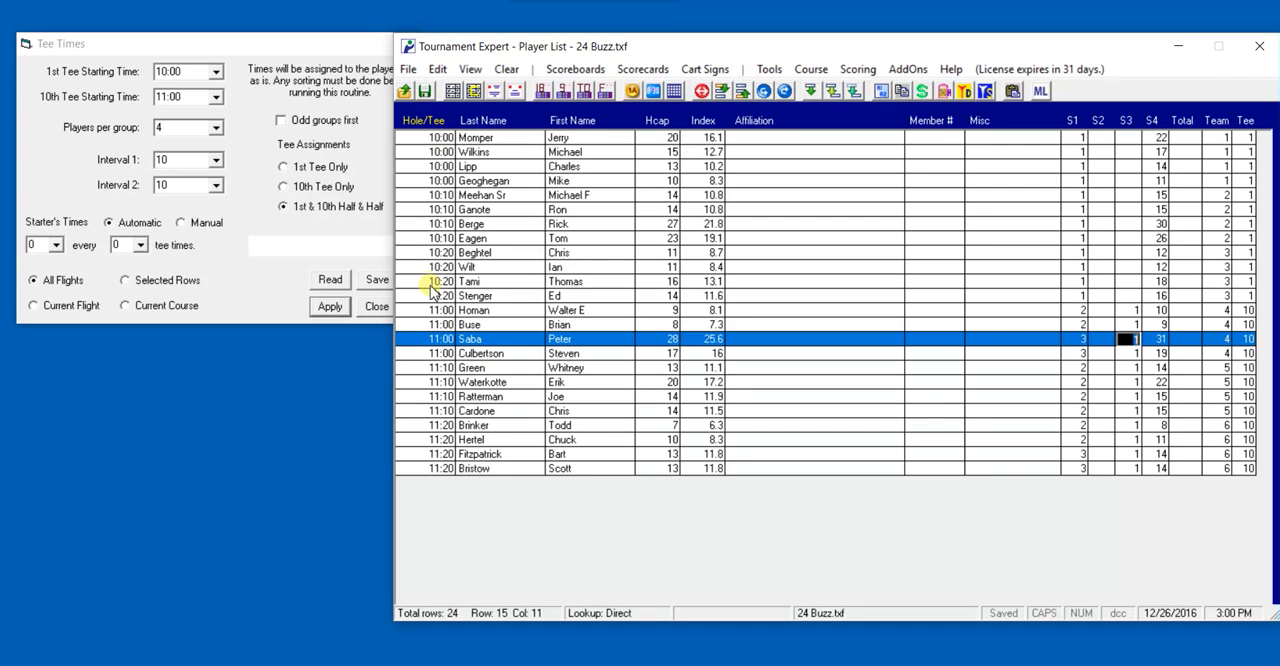
Switch the tee assignment to 1st Tee Only and clear the player list's Hole/Tee and Tee columns
click(284, 167)
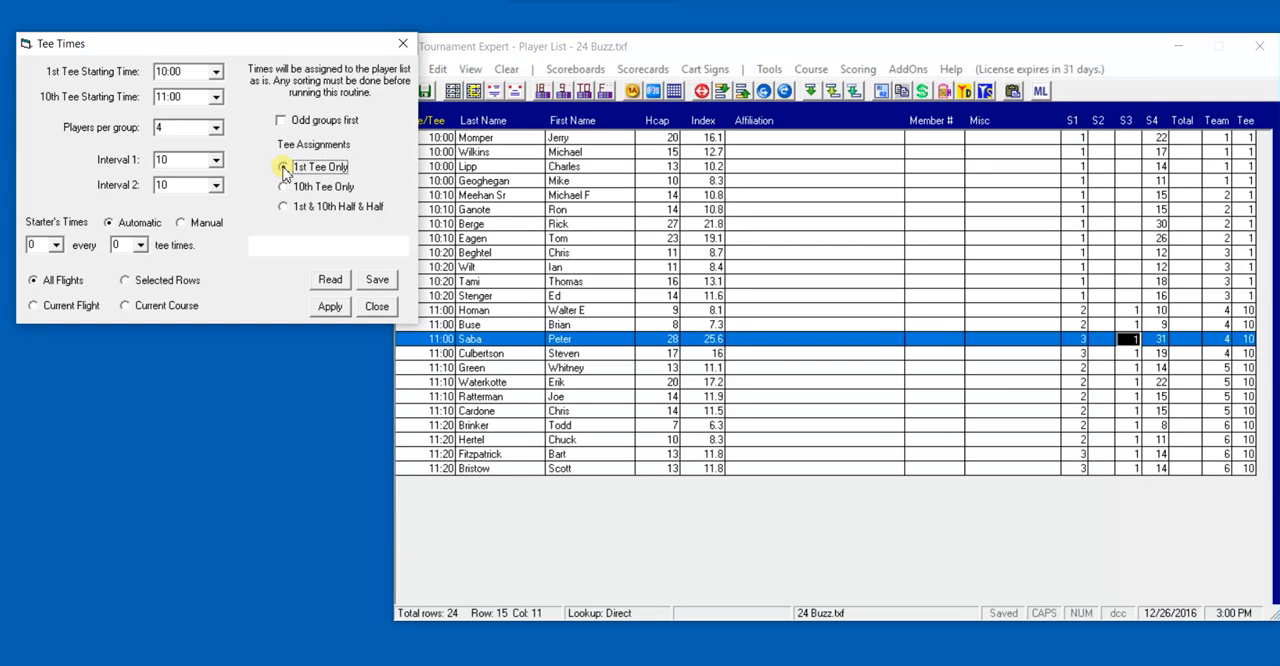
click(688, 46)
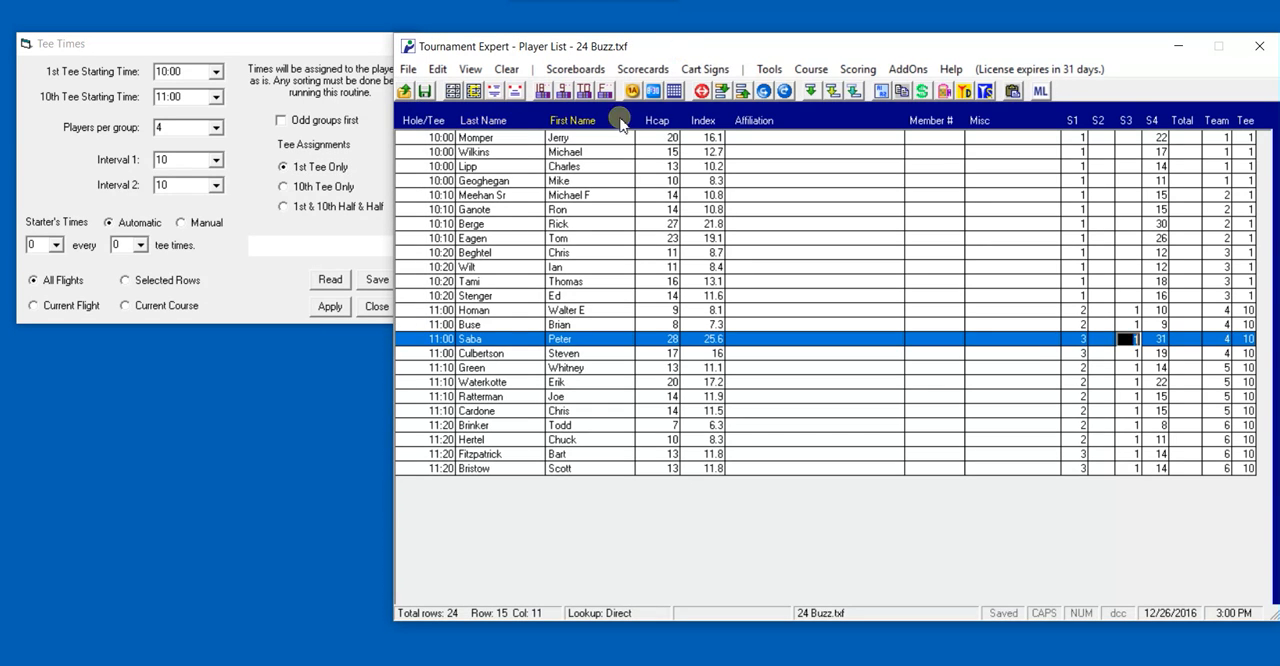
right_click(420, 144)
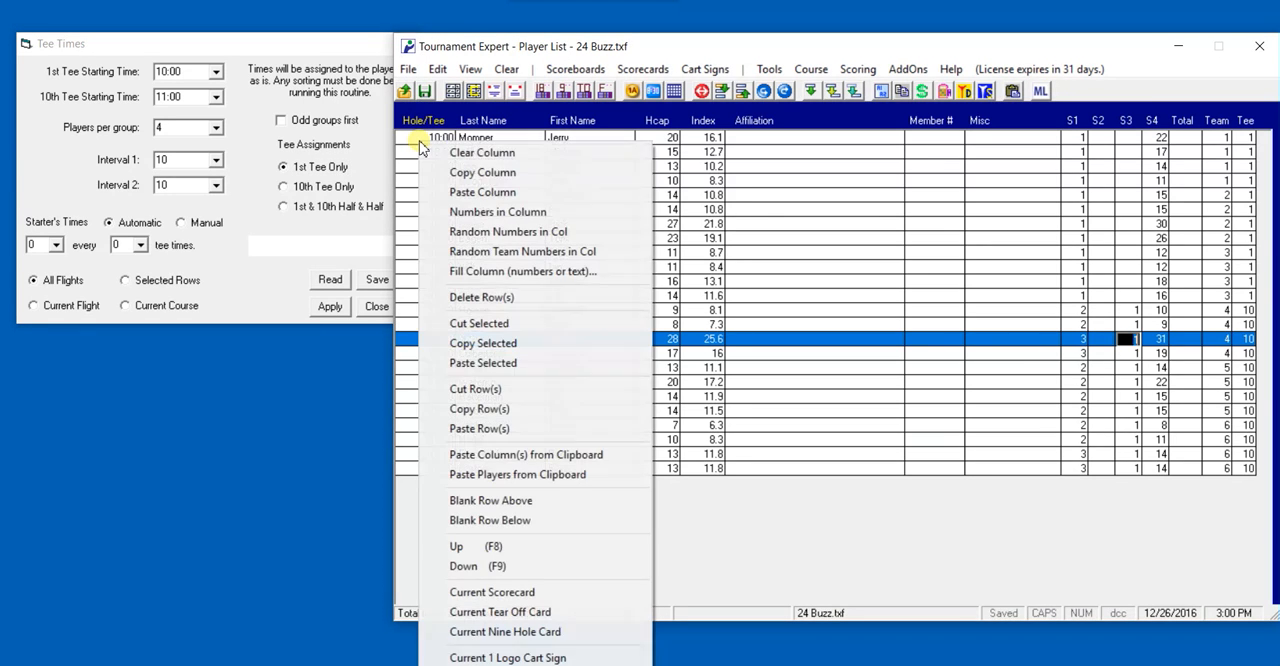
click(476, 154)
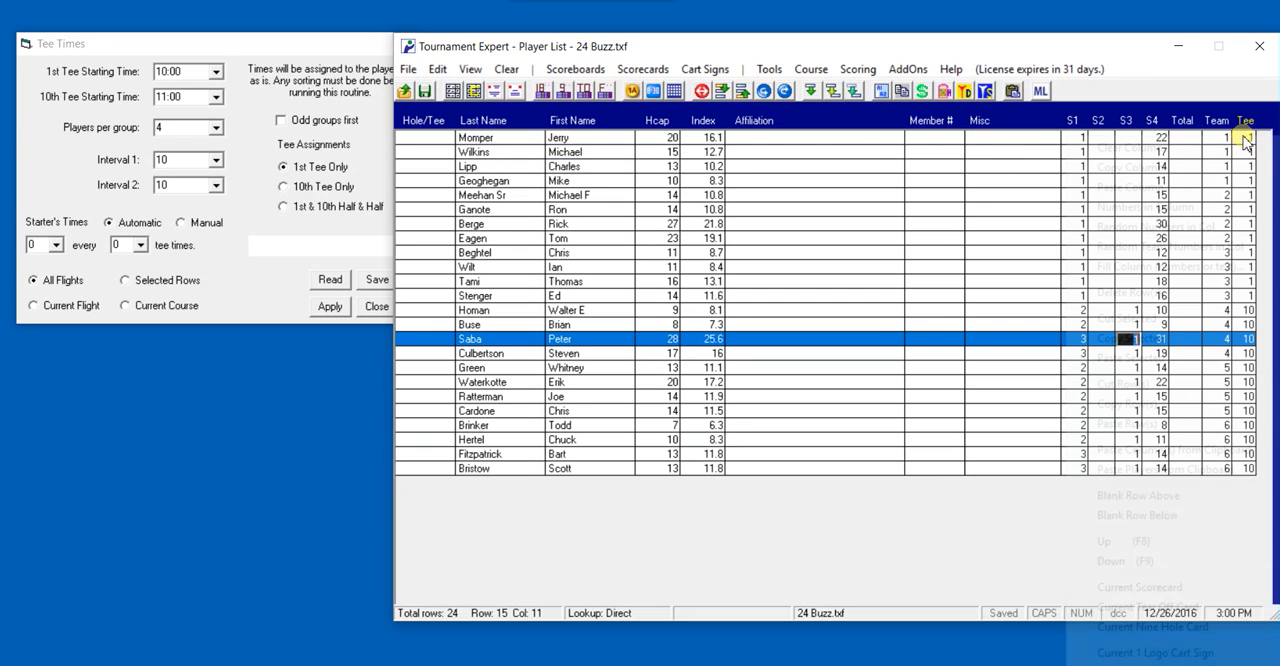
click(1197, 150)
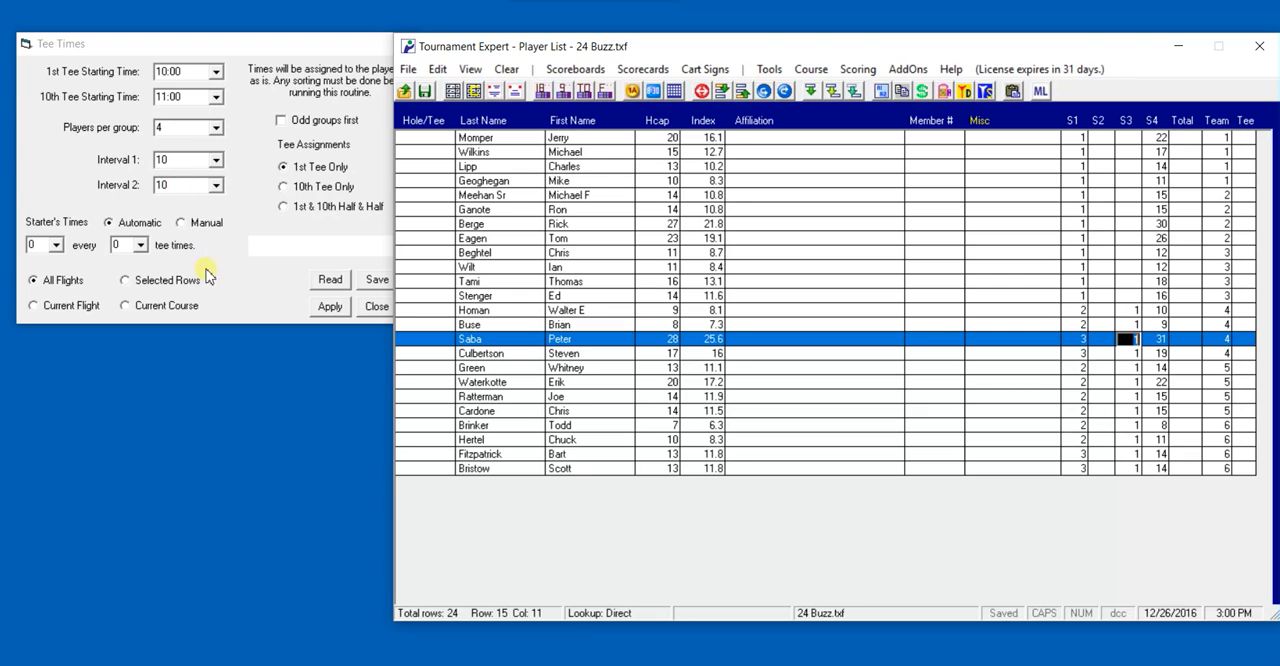
Select the Hole/Tee cells of the first twelve players and apply 1st tee times to the selected rows only
drag(420, 140, 455, 306)
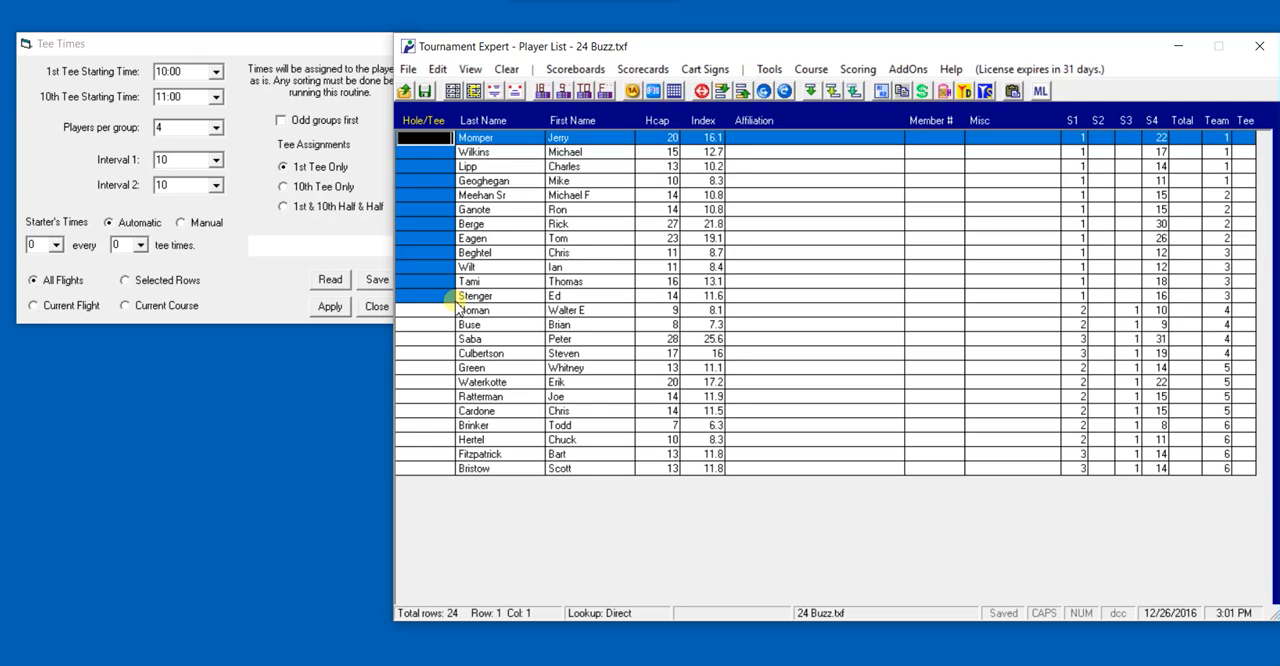
click(127, 283)
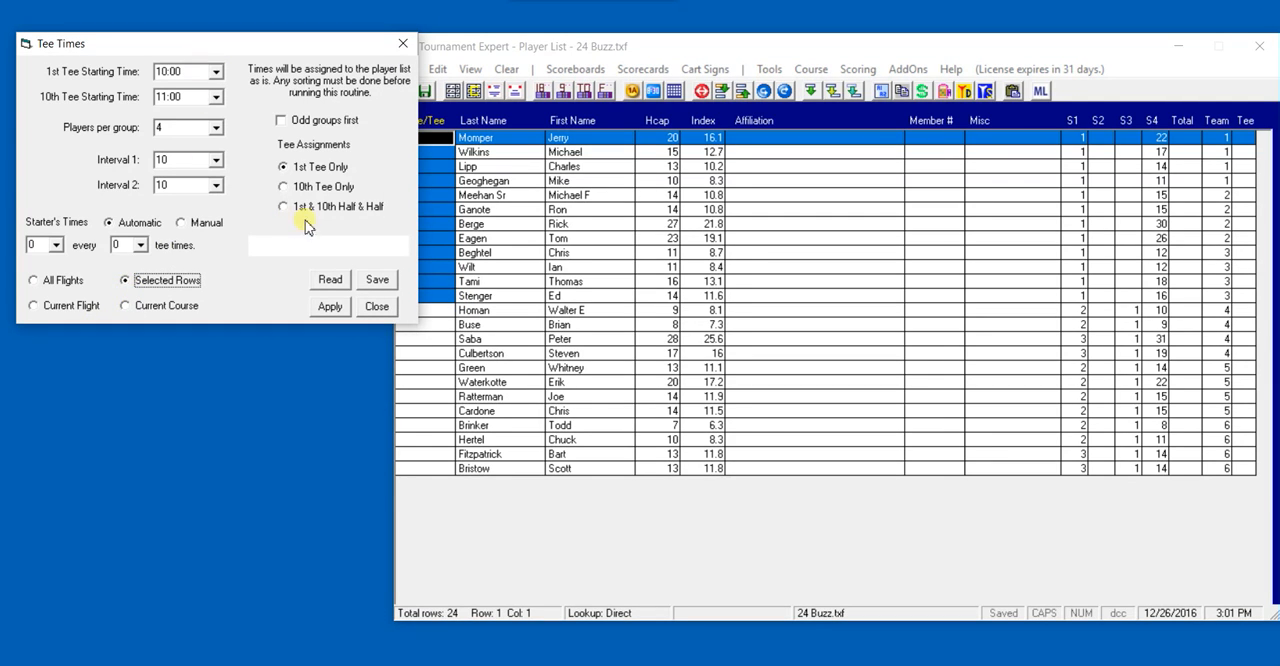
click(327, 309)
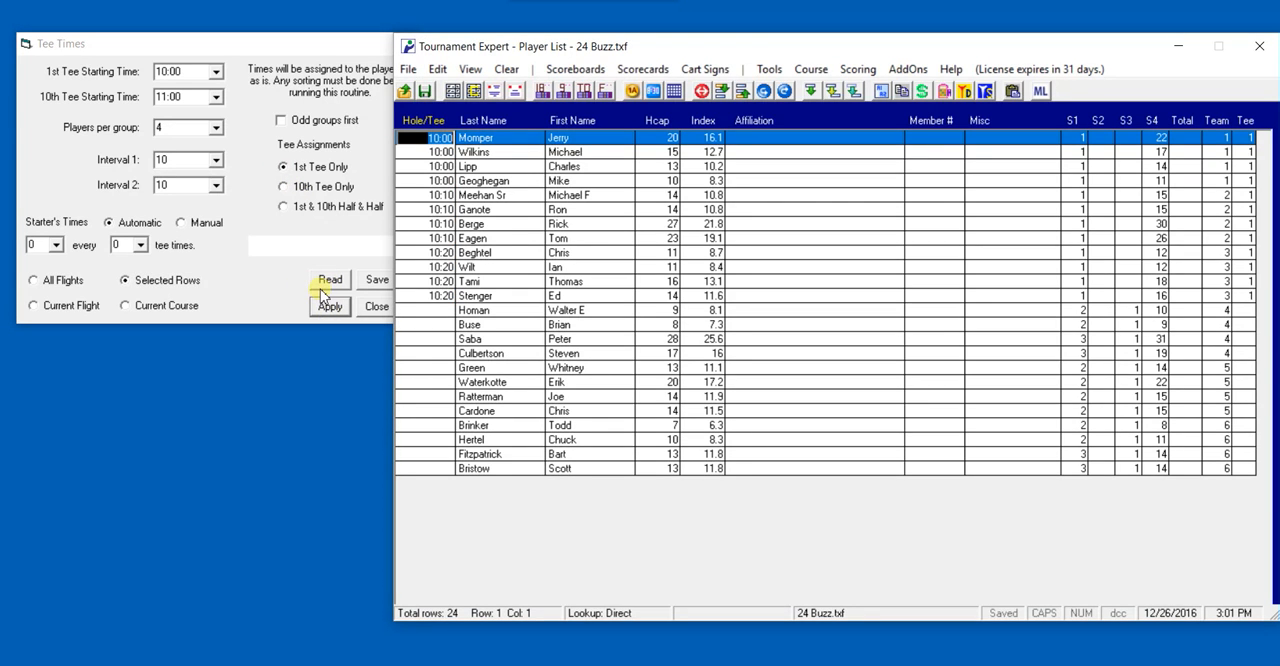
Select the remaining twelve players' Hole/Tee cells and apply tee times to them with a 1st tee starting time of 12:30
drag(432, 310, 451, 466)
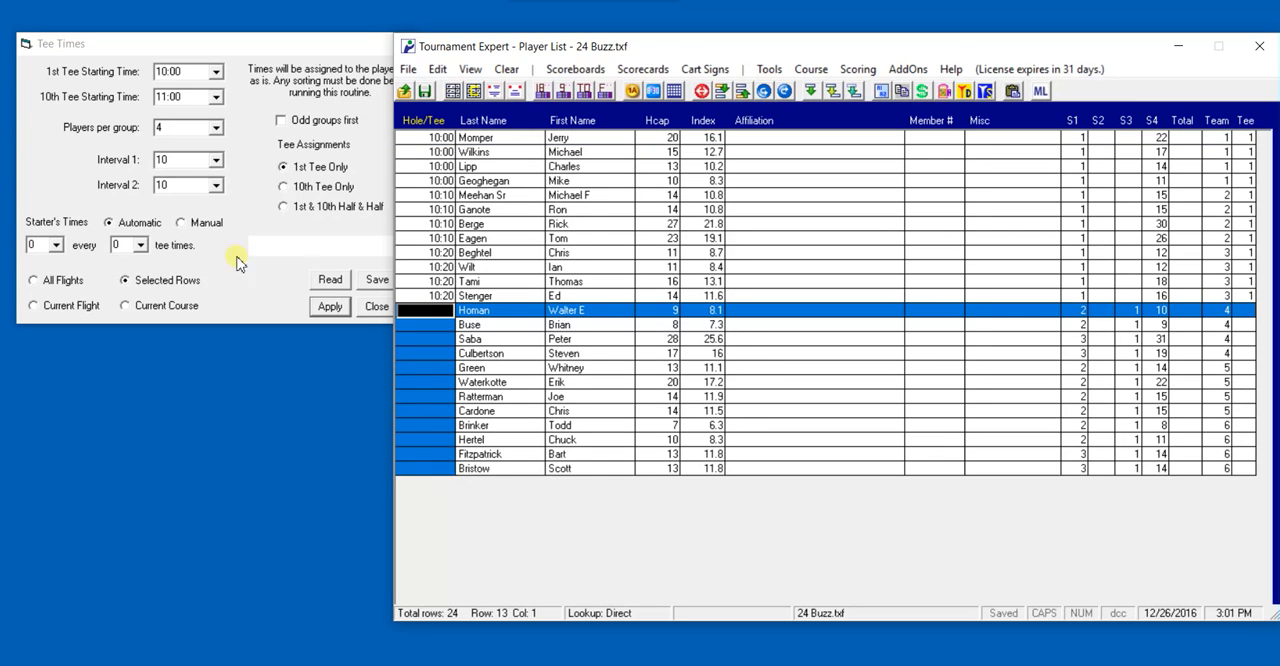
click(222, 75)
click(220, 75)
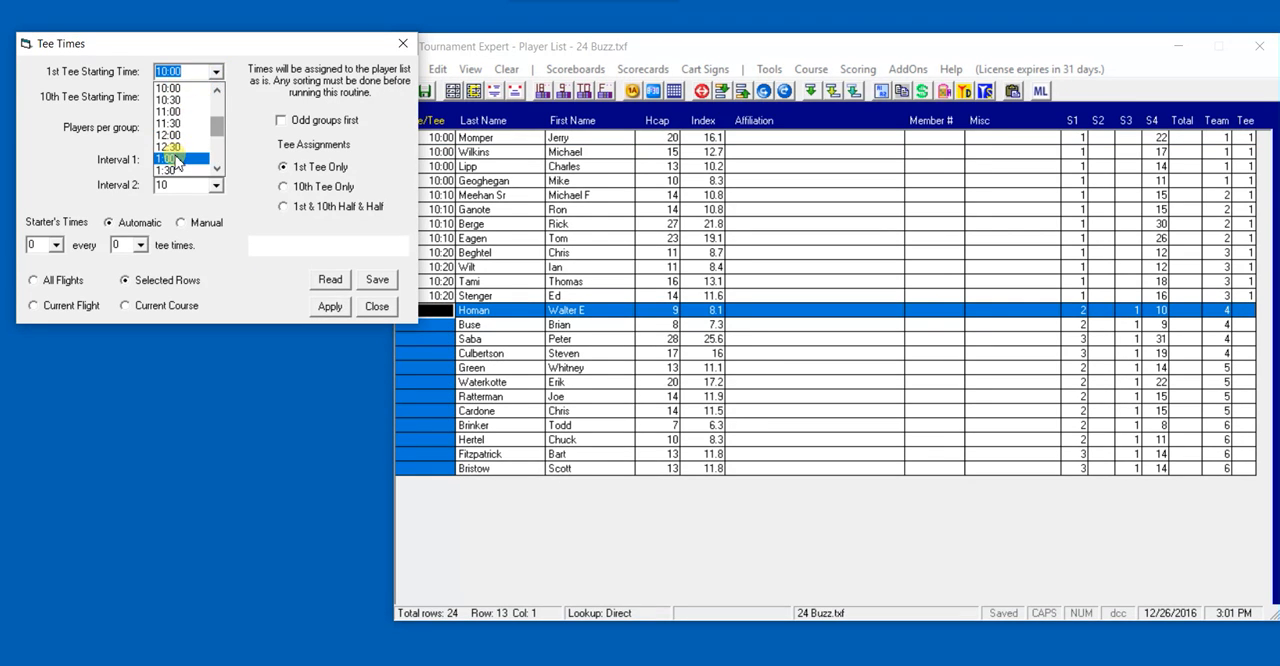
click(180, 158)
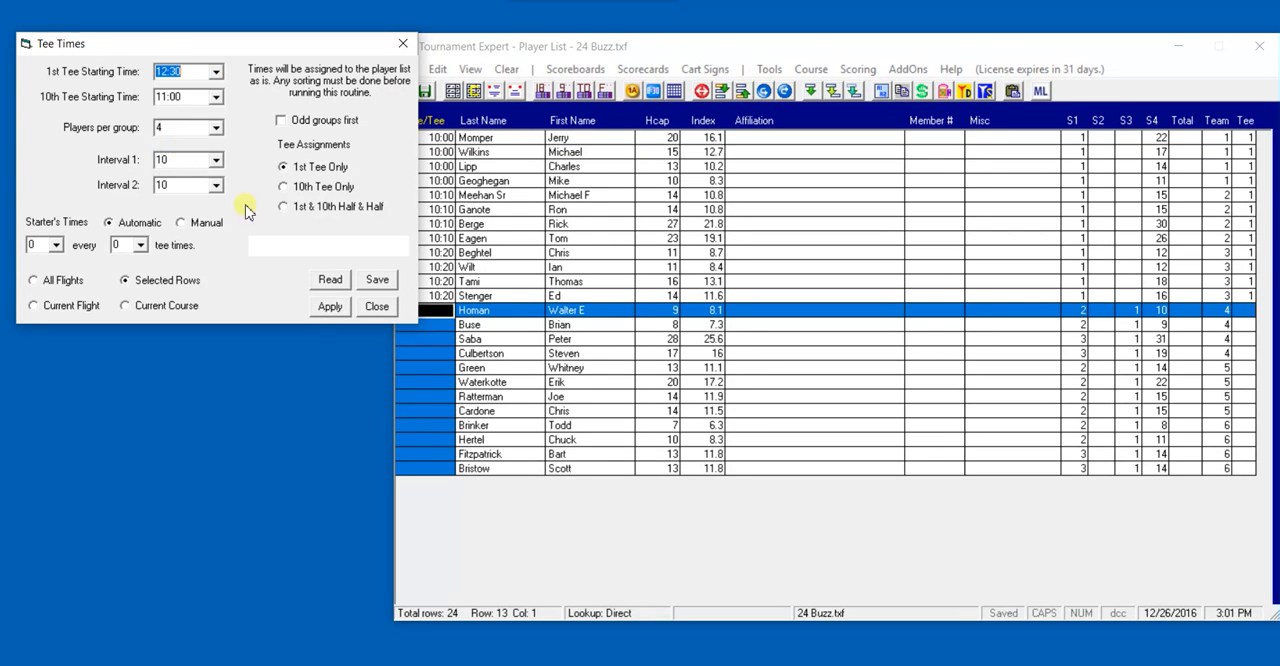
click(331, 308)
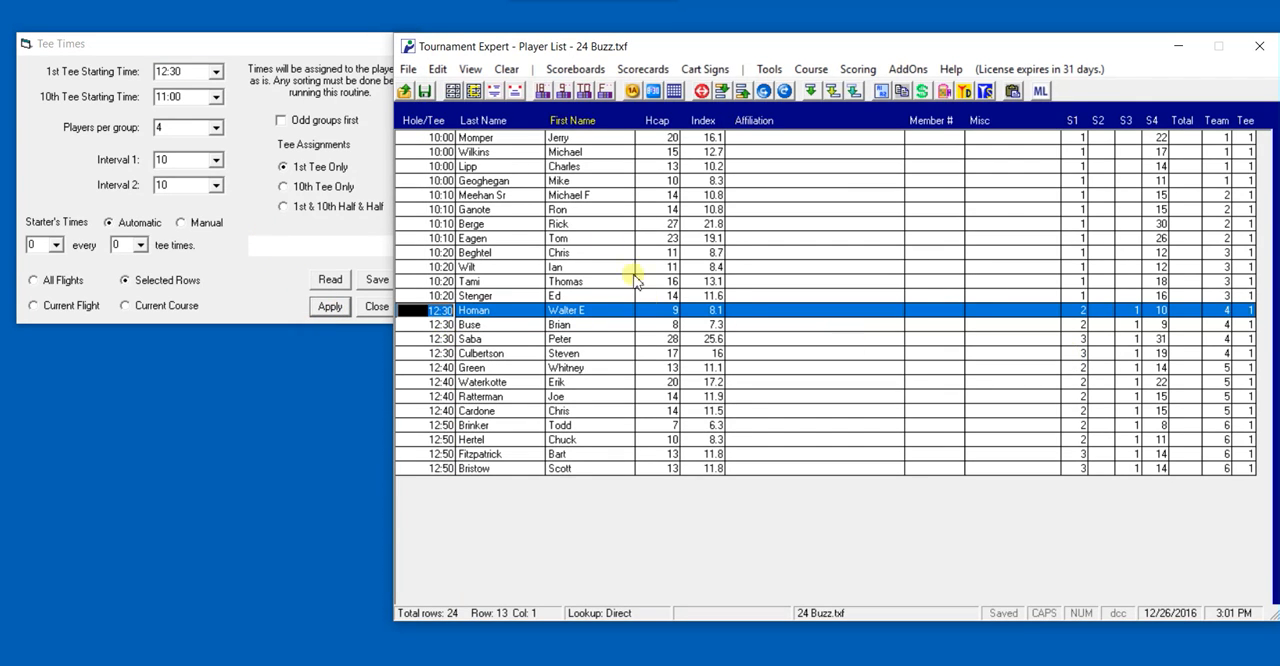
Close the Tee Times dialog and move the player list window toward the middle of the desktop
click(276, 50)
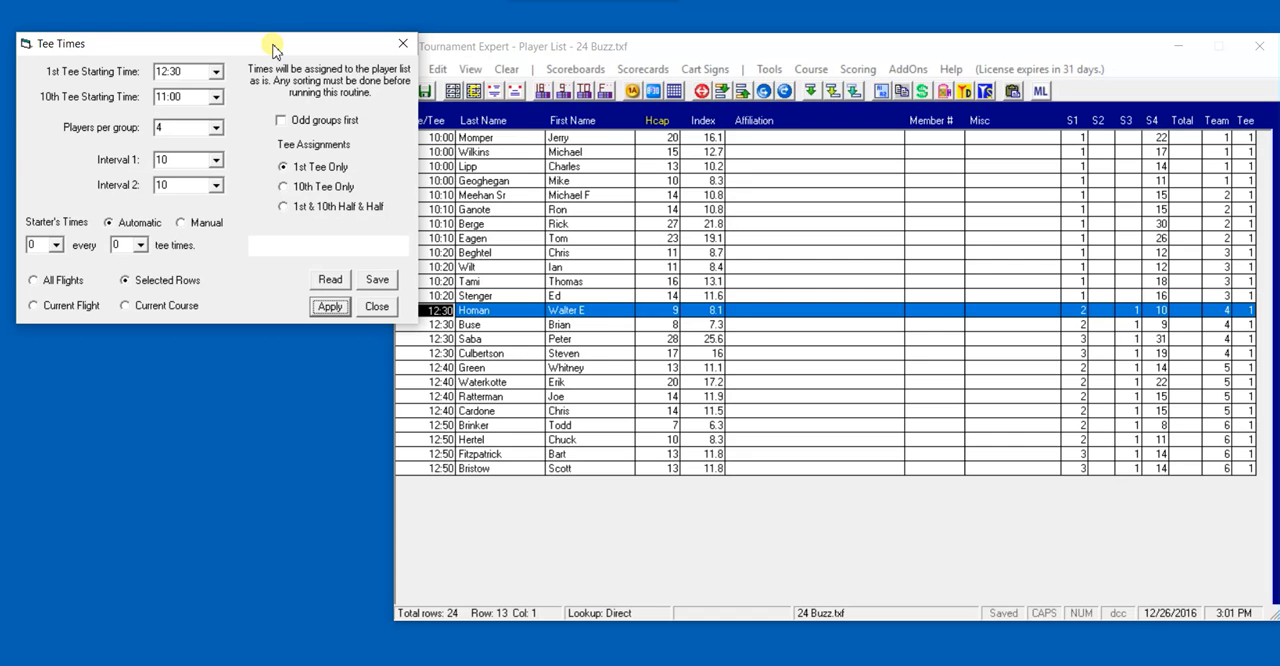
click(374, 306)
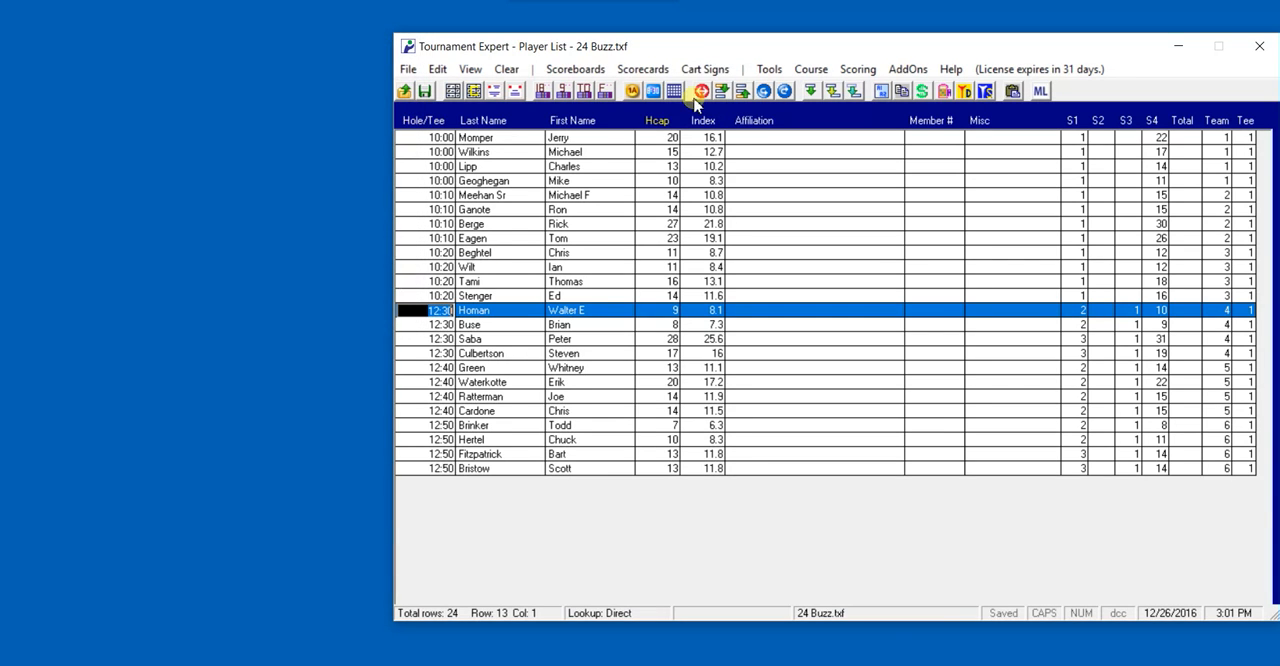
drag(689, 49, 543, 35)
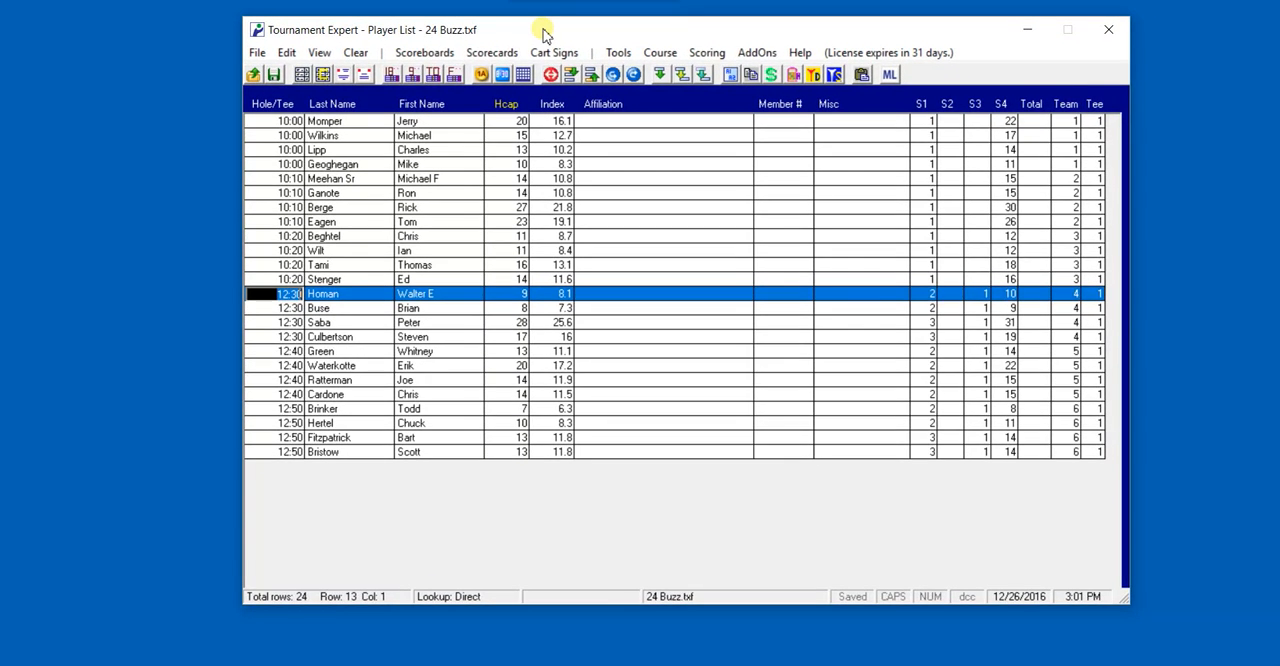